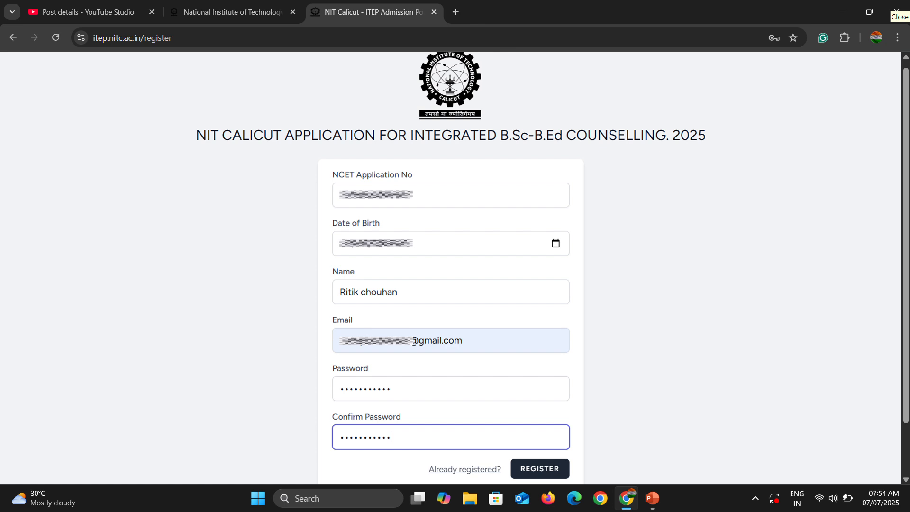
Submit the completed registration form and verify the email address from the message received from the admission portal.
left_click(540, 469)
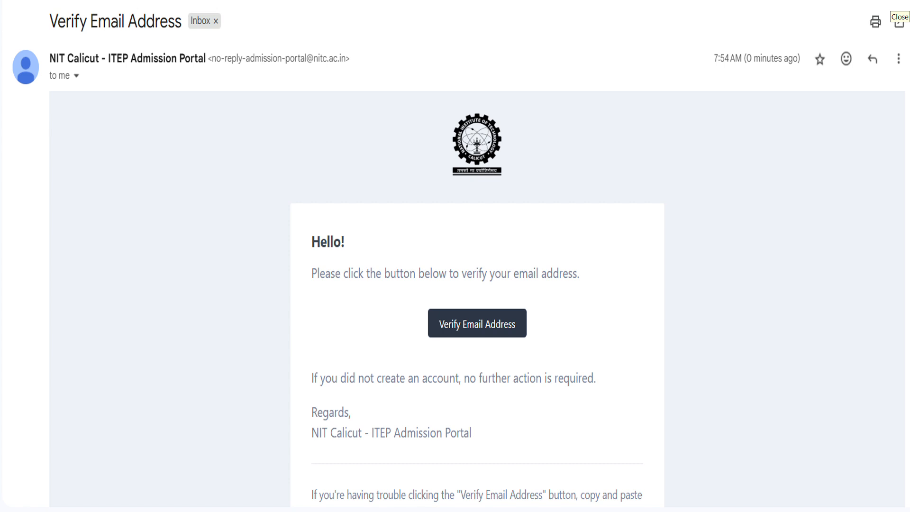
left_click(473, 332)
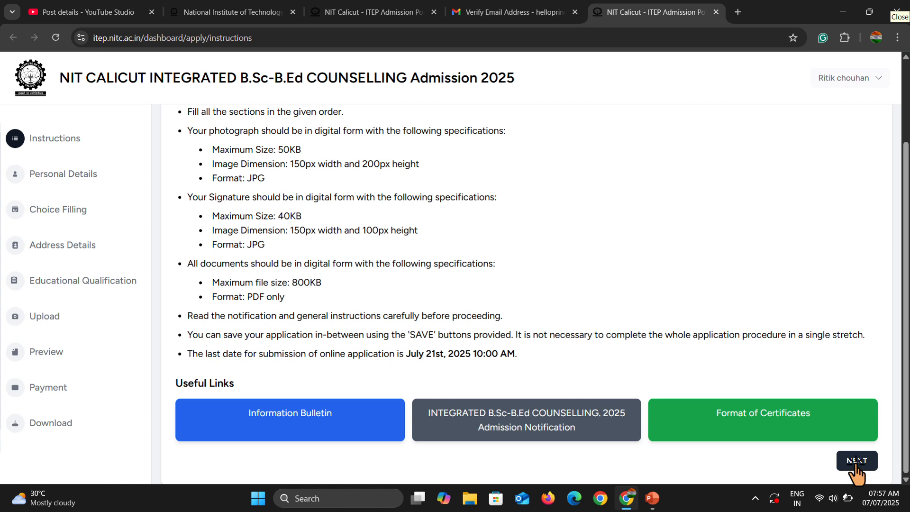
Proceed past the instructions and enter the candidate's, parents' and guardian's names, the guardian relationship Father, and the date of birth.
left_click(856, 462)
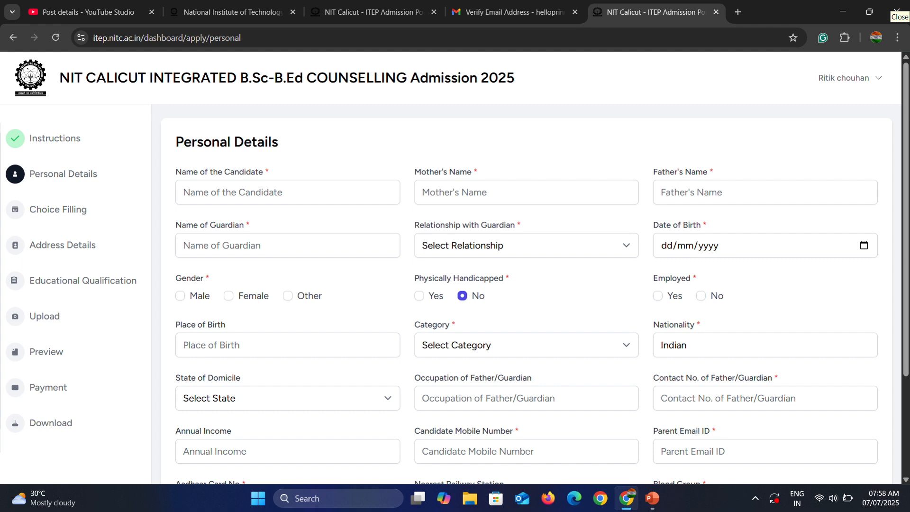
left_click(274, 196)
left_click(455, 193)
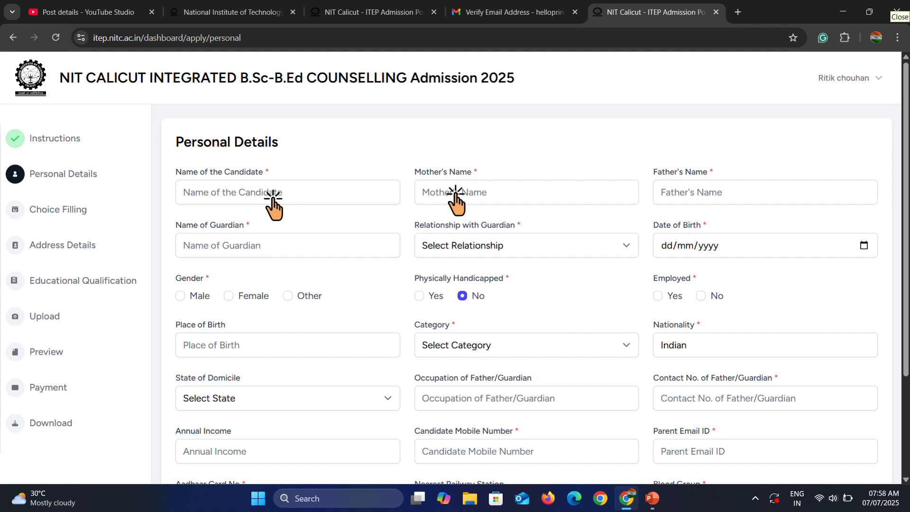
left_click(697, 192)
left_click(276, 246)
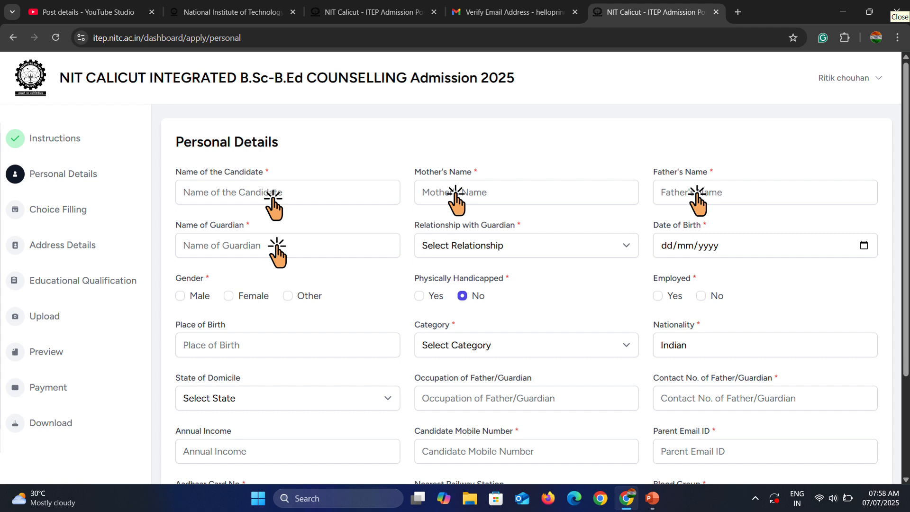
left_click(457, 246)
left_click(698, 245)
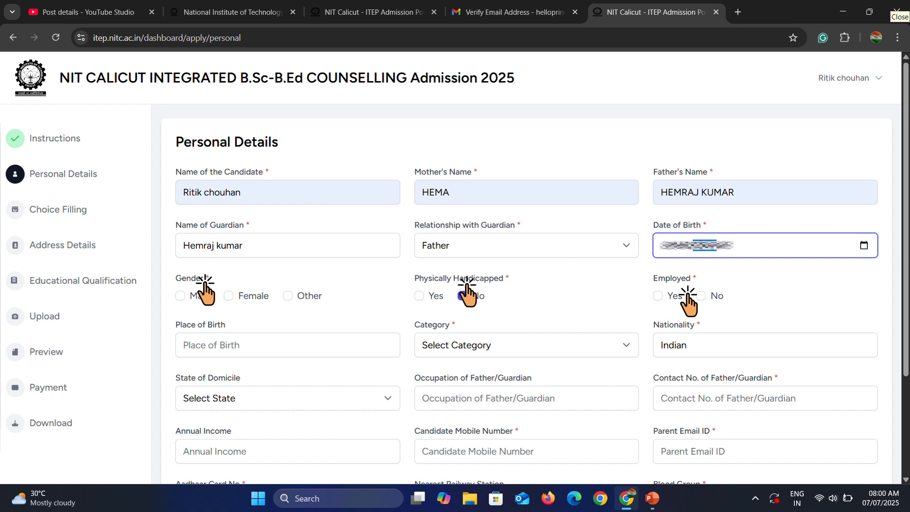
Set gender to Male, employed to No and category to General-EWS, and fill in the place of birth, contact numbers and parent's email.
left_click(180, 295)
left_click(700, 295)
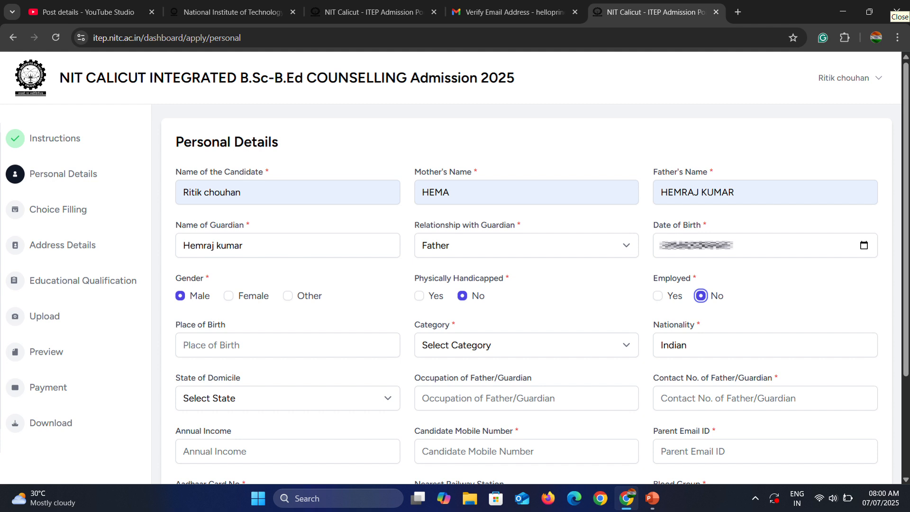
left_click(214, 348)
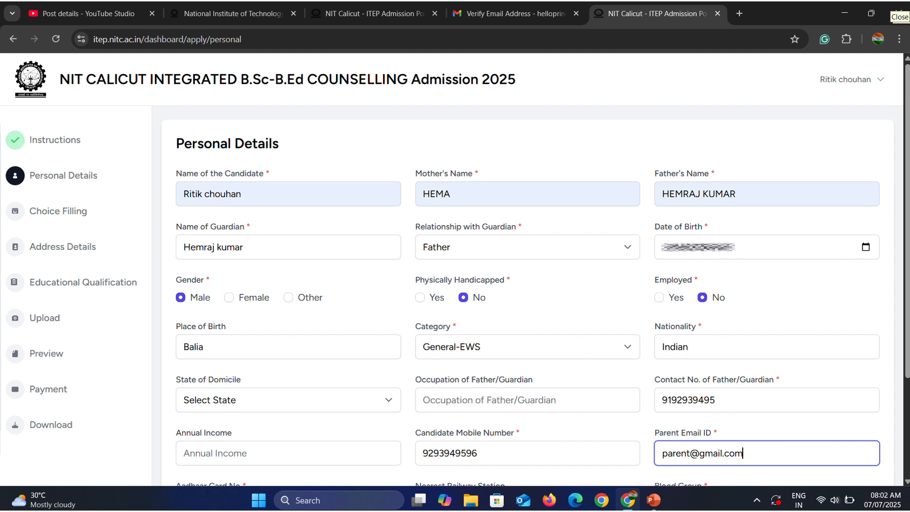
key("Tab")
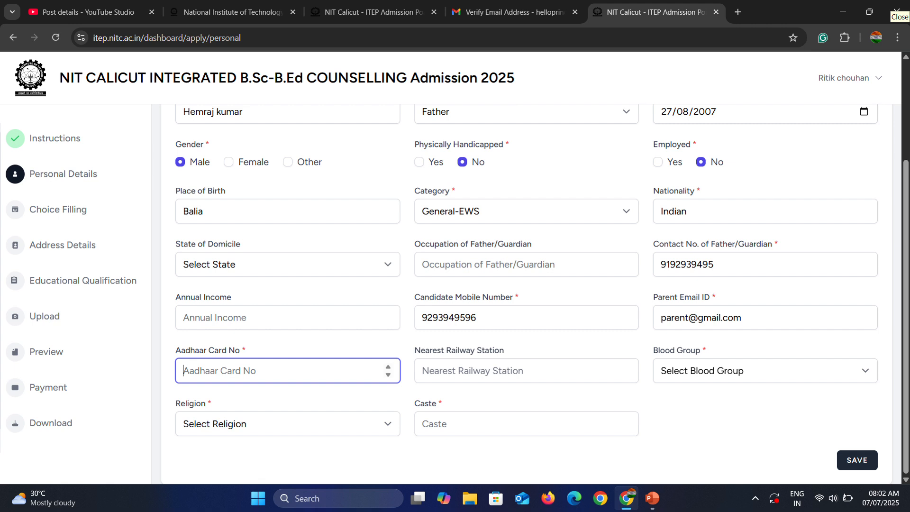
Enter the Aadhaar card number, blood group B+, religion Hindu and caste Rajput, and save the personal details.
left_click(280, 374)
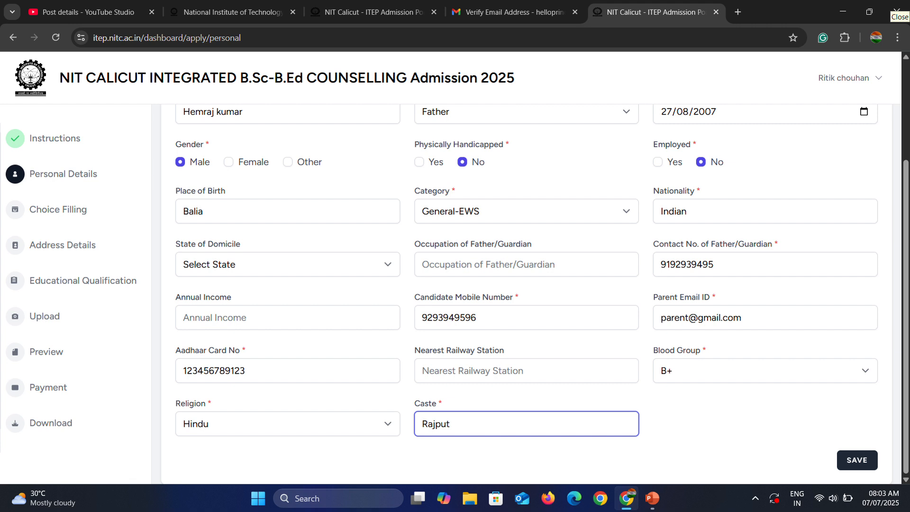
left_click(850, 463)
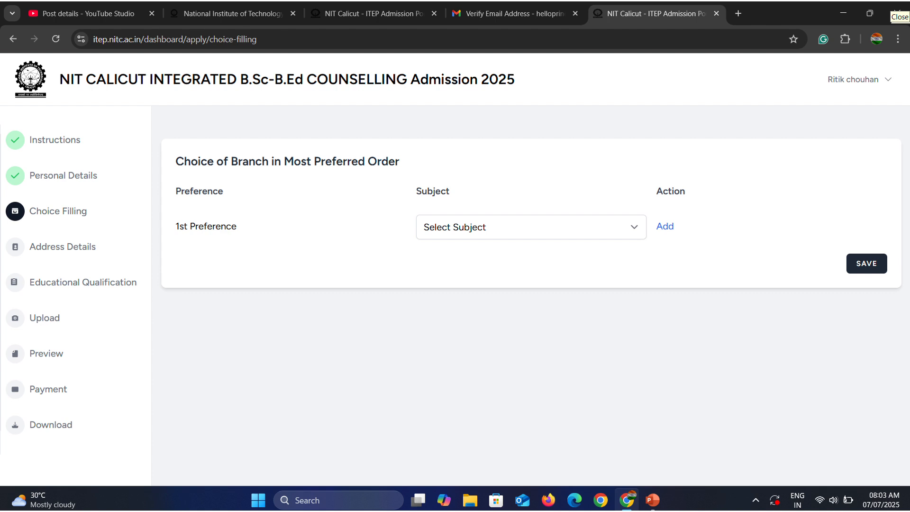
Add Mathematics as first and Chemistry as second branch preference, and save the choices.
left_click(502, 232)
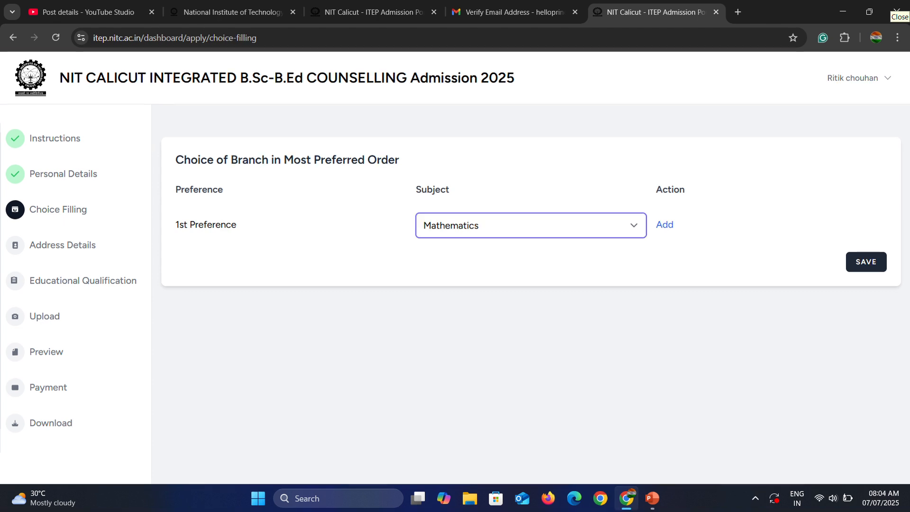
left_click(664, 226)
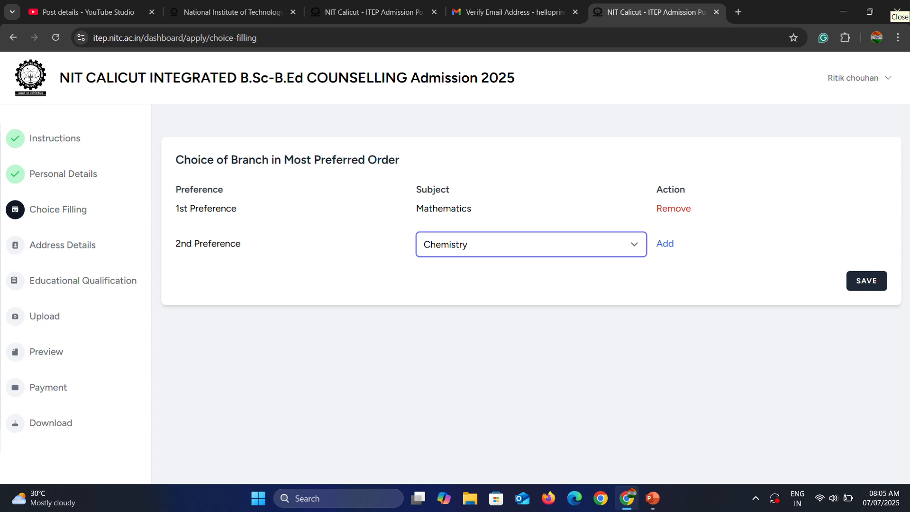
left_click(665, 244)
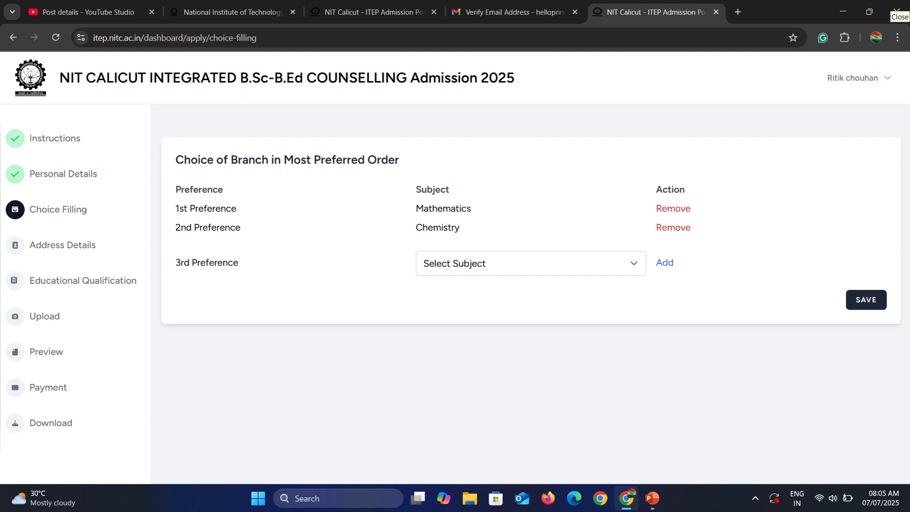
left_click(864, 301)
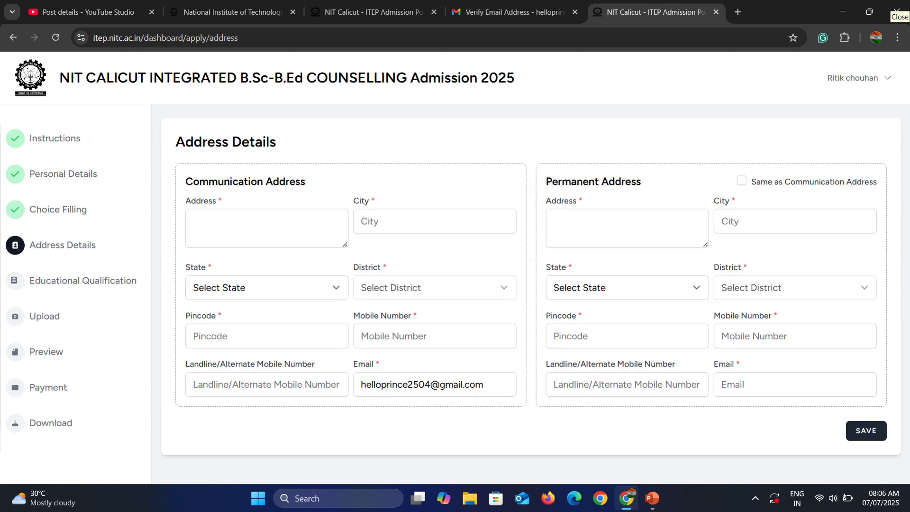
Fill in the communication address and mobile number, make the permanent address the same, and save the address details.
left_click(270, 237)
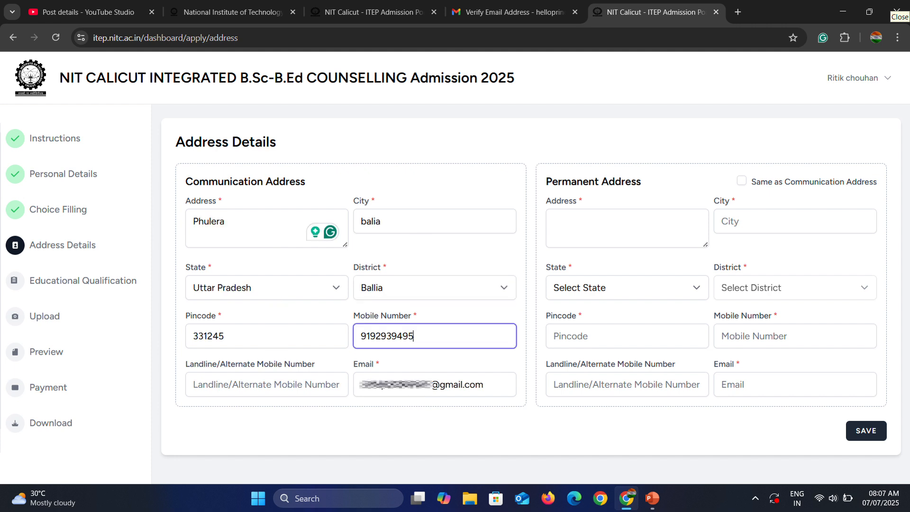
left_click(741, 181)
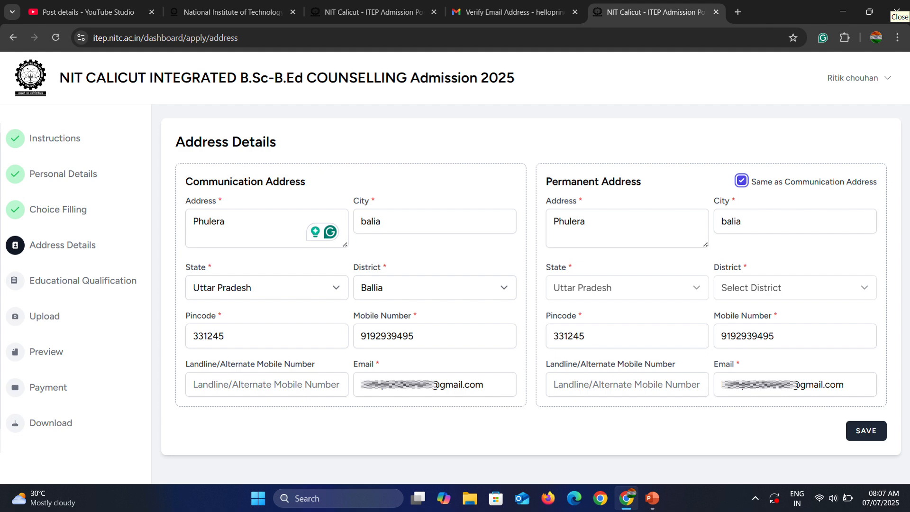
left_click(863, 433)
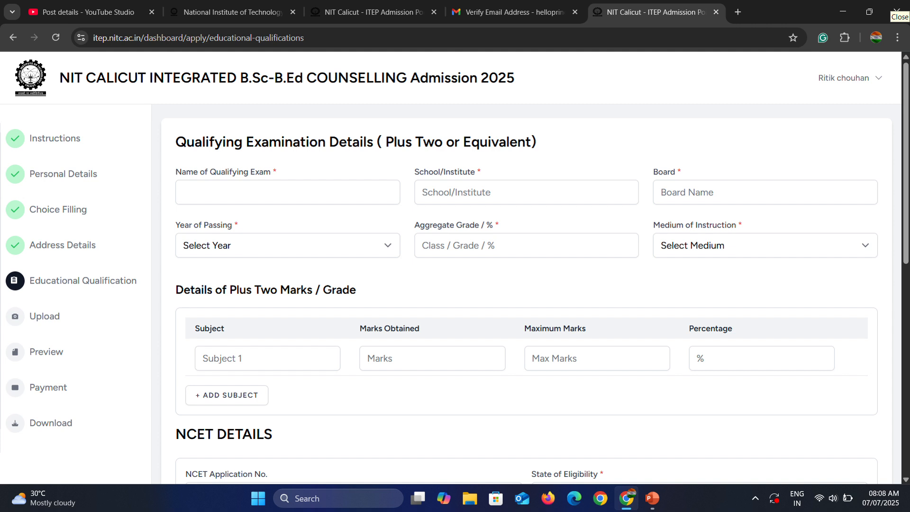
Enter Intermediate Examination, DAV Public School, Central Board Of Secondary Education, passing year 2025, aggregate 83.4 and English medium as the qualifying examination details.
left_click(249, 195)
left_click(483, 196)
left_click(729, 195)
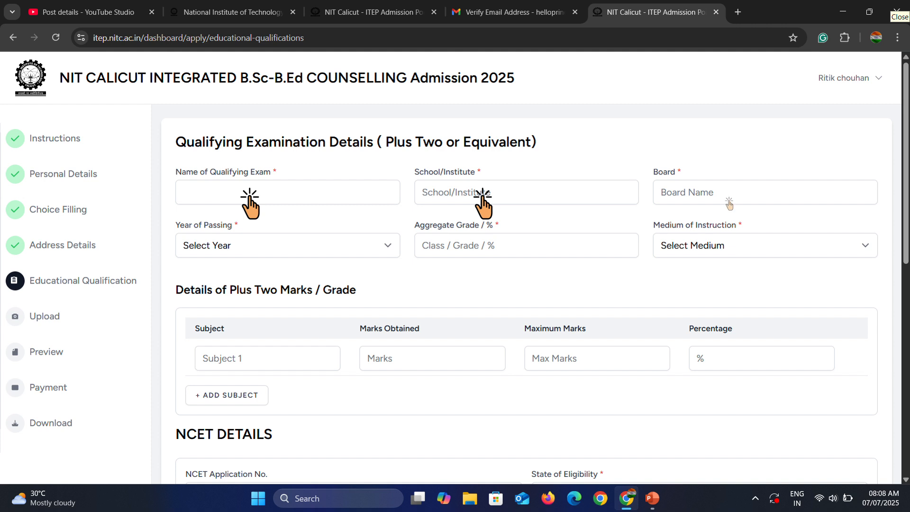
left_click(252, 248)
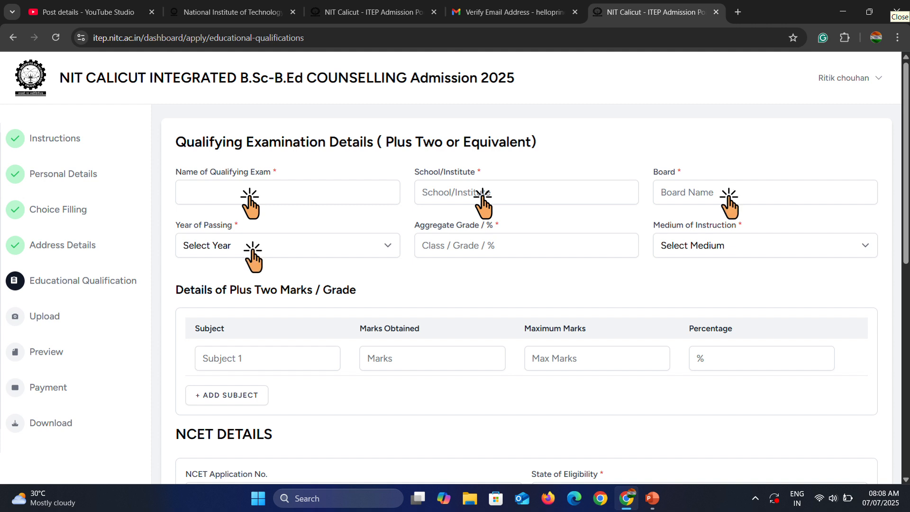
left_click(485, 248)
left_click(732, 248)
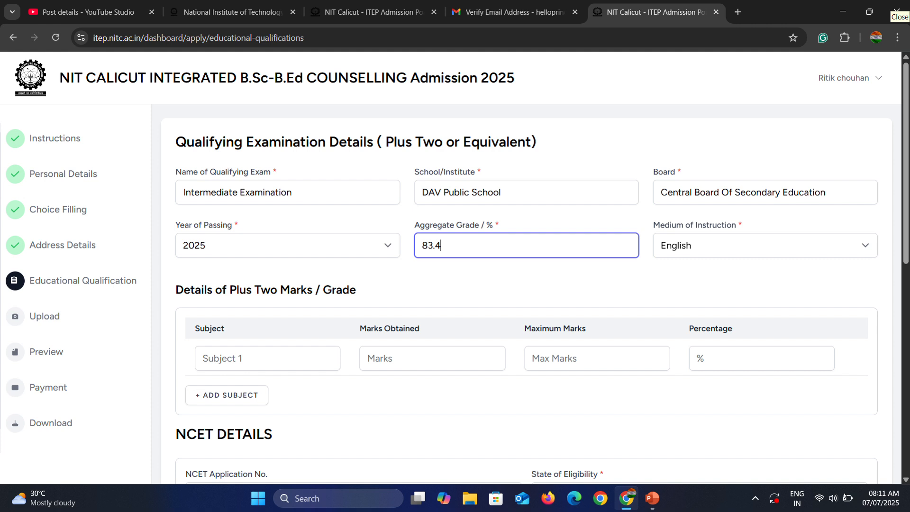
Add Plus Two marks out of 100 with percentages: mathematics 80, physics 80, chemistry 90, english 80 and hindi 70.
left_click(240, 359)
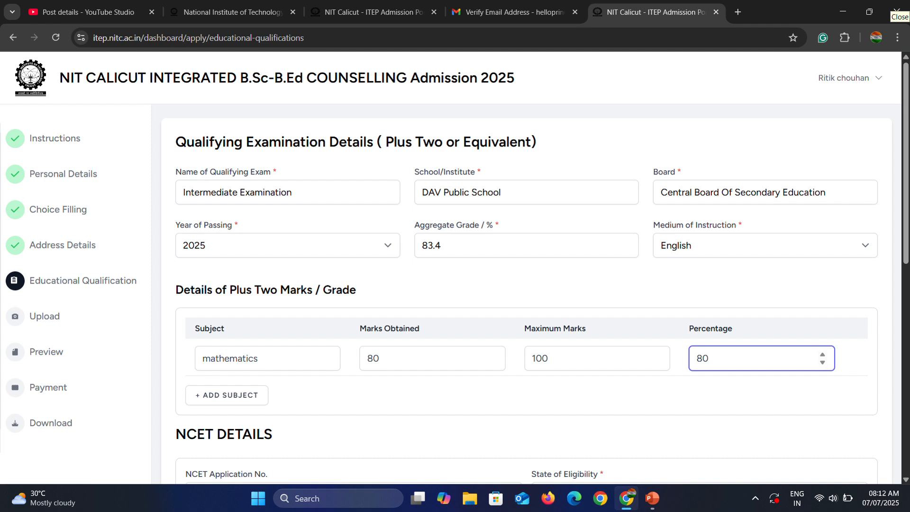
left_click(240, 395)
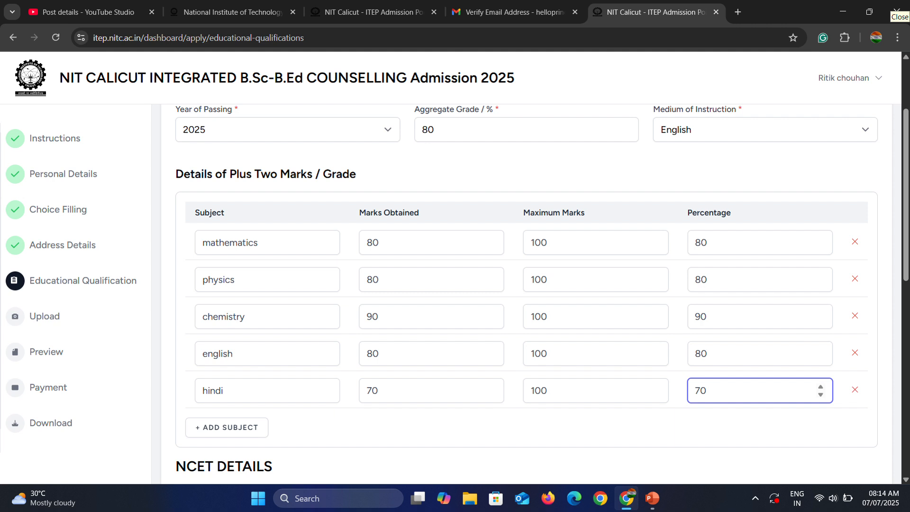
Complete the state of eligibility and base category in the NCET details.
scroll(526, 294, "down", 8)
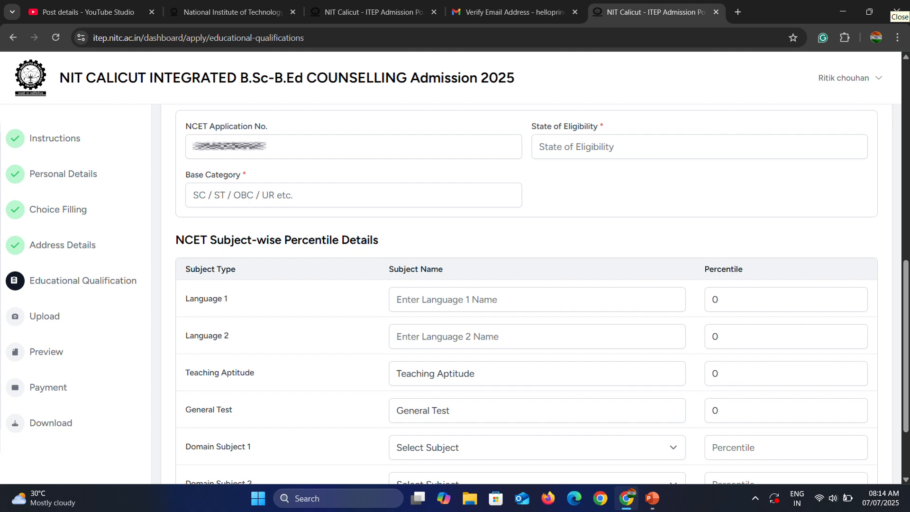
left_click(331, 150)
left_click(602, 150)
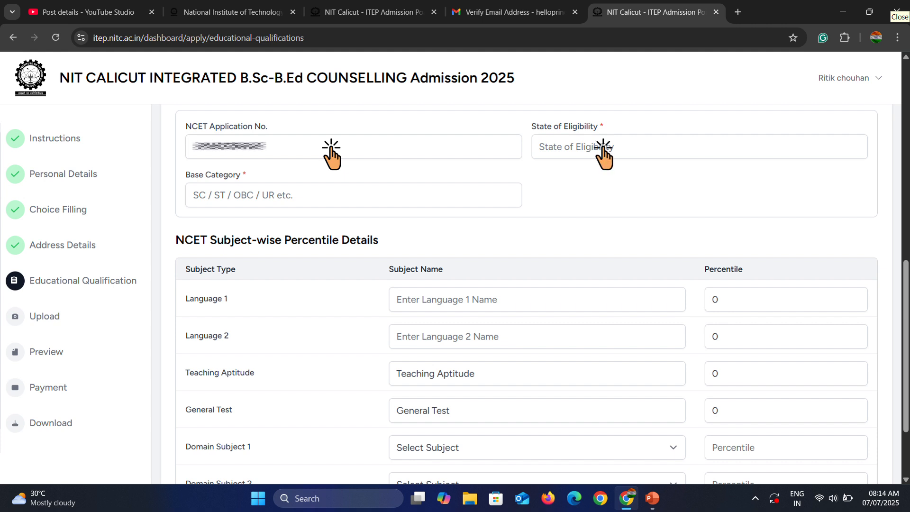
left_click(313, 204)
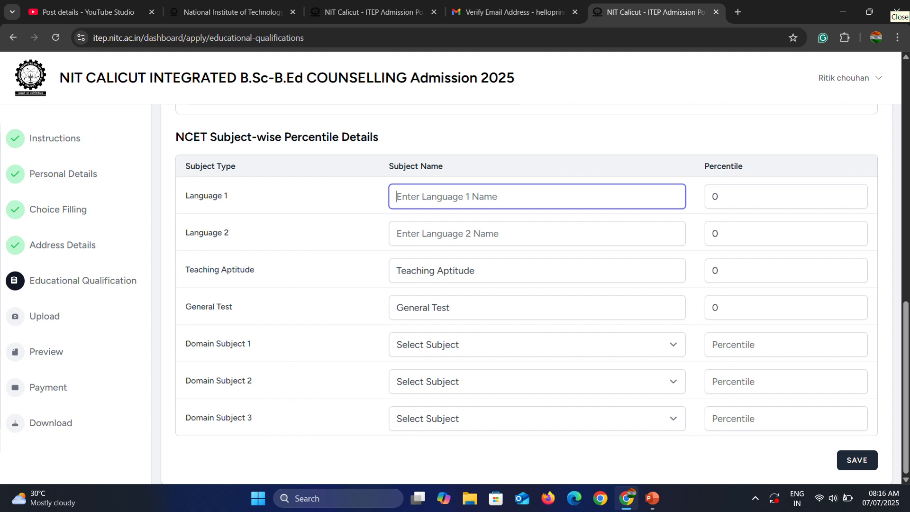
Enter English, Hindi, Physics, Chemistry and Mathematics as NCET subjects with percentiles 80.01, 97.12, 88.12, 91.79, 88.12, 98.12, 77.12 down the table and save.
left_click(415, 199)
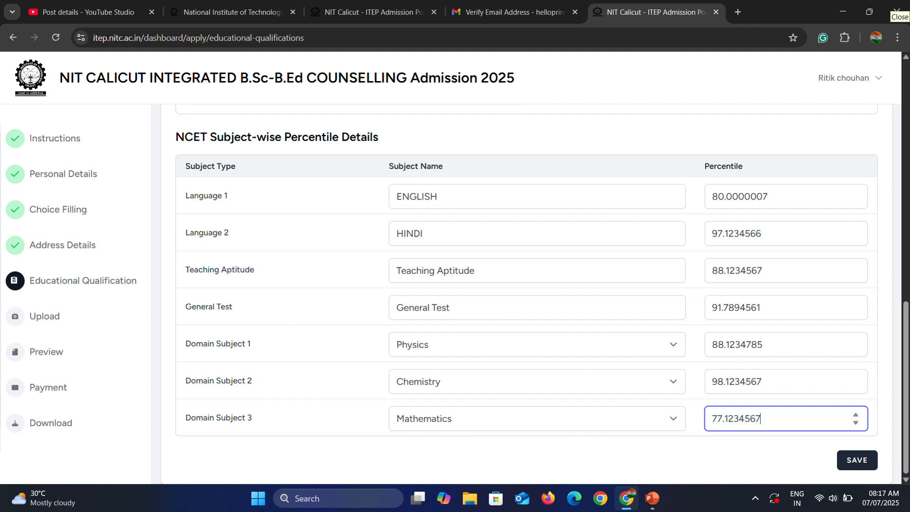
left_click(851, 461)
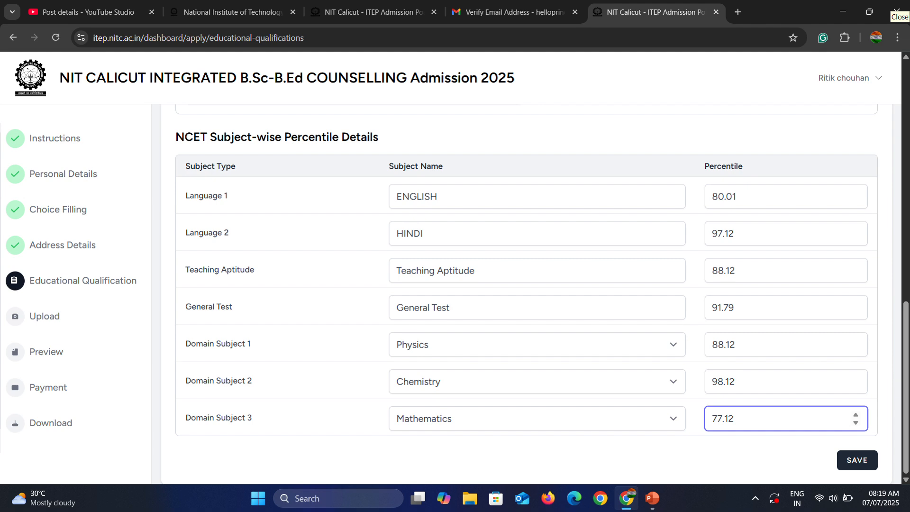
left_click(852, 465)
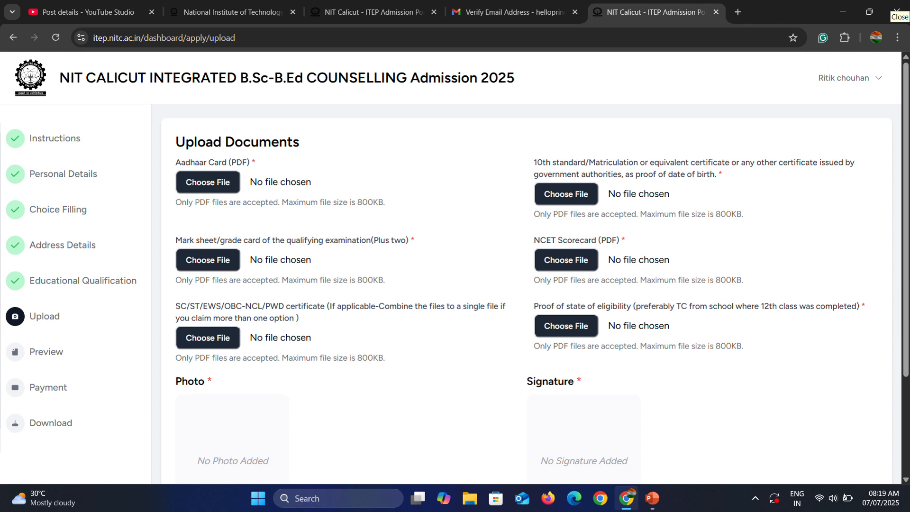
Attach a PDF file for the Aadhaar card, 10th certificate, Plus Two mark sheet, NCET scorecard, category certificate and proof of state of eligibility.
left_click(215, 189)
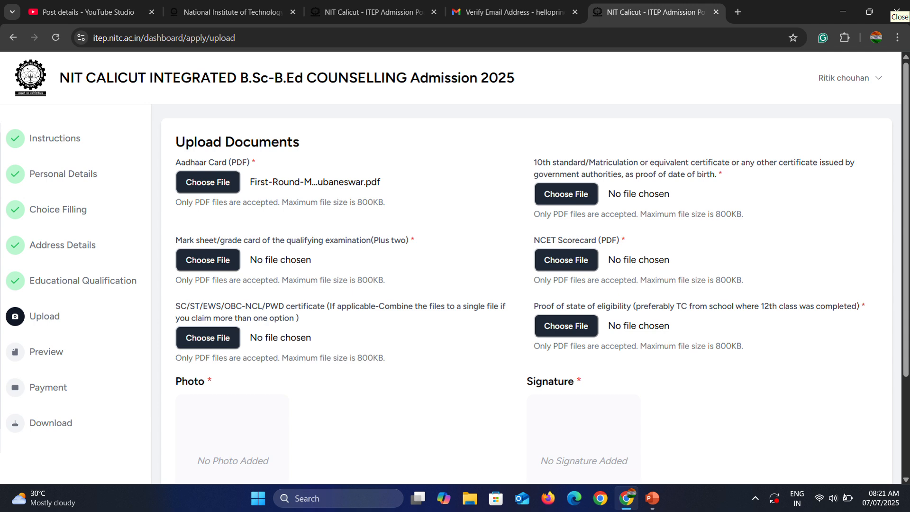
left_click(298, 191)
left_click(561, 197)
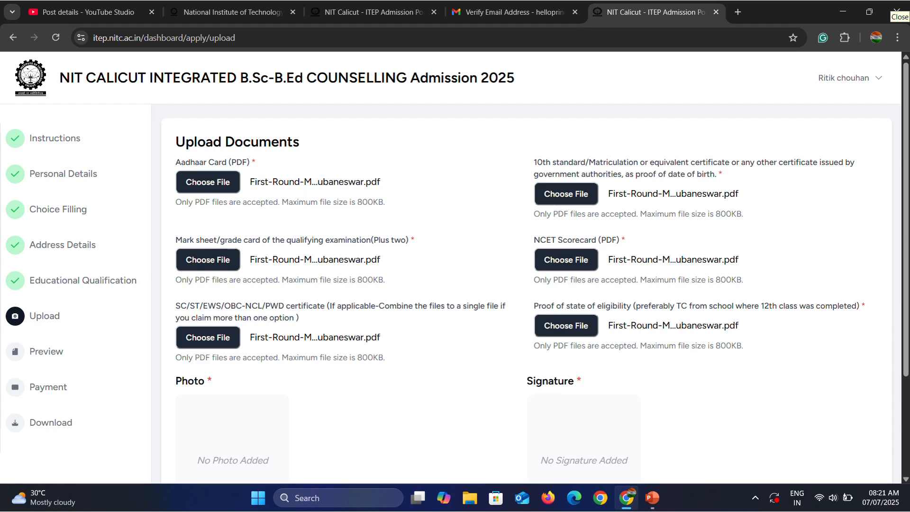
Resize images with the Pi7 Image Tool, attach the JPG photo and SIGN NEW.jpg as signature, and save the uploads.
scroll(526, 294, "down", 3)
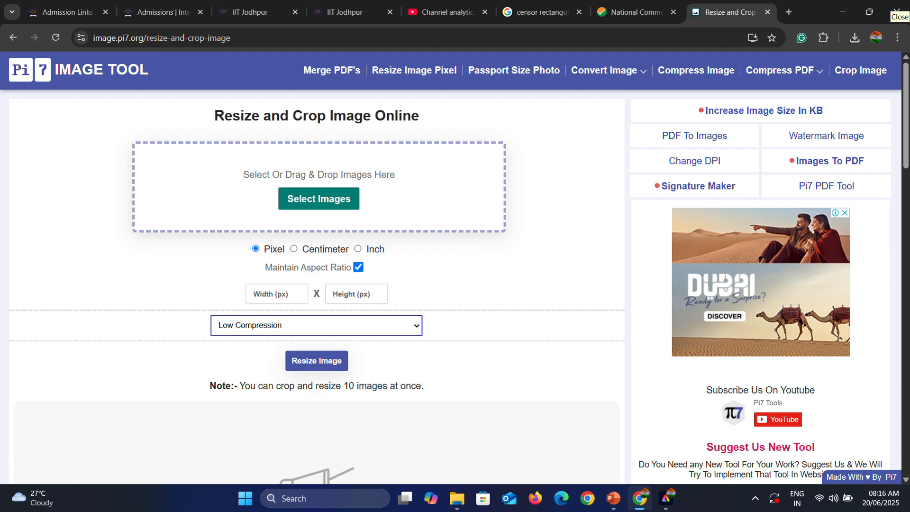
left_click(323, 197)
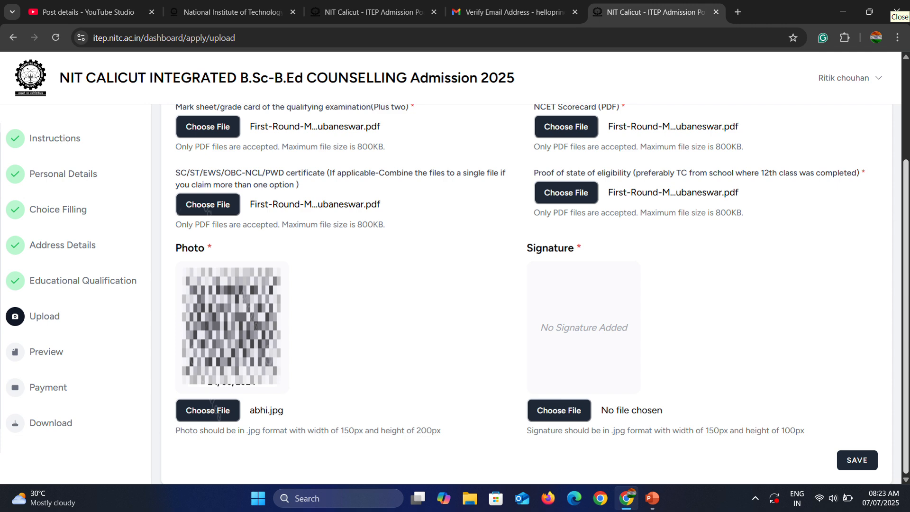
left_click(548, 410)
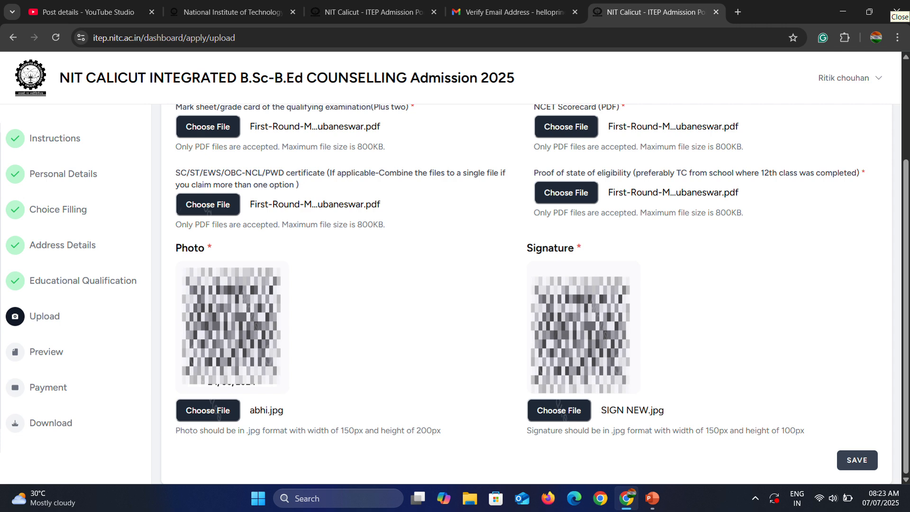
left_click(857, 460)
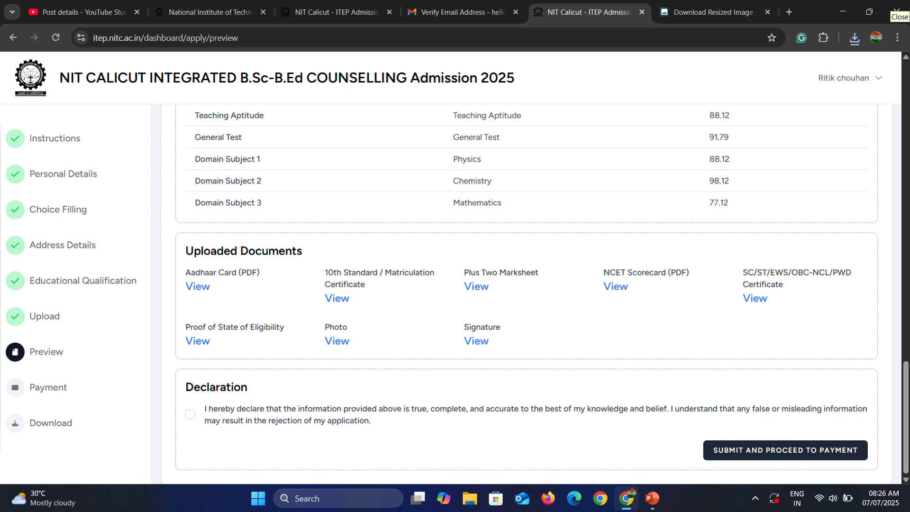
Check the uploaded Aadhaar card in the preview, accept the declaration and confirm submission of the application.
left_click(198, 286)
left_click(761, 450)
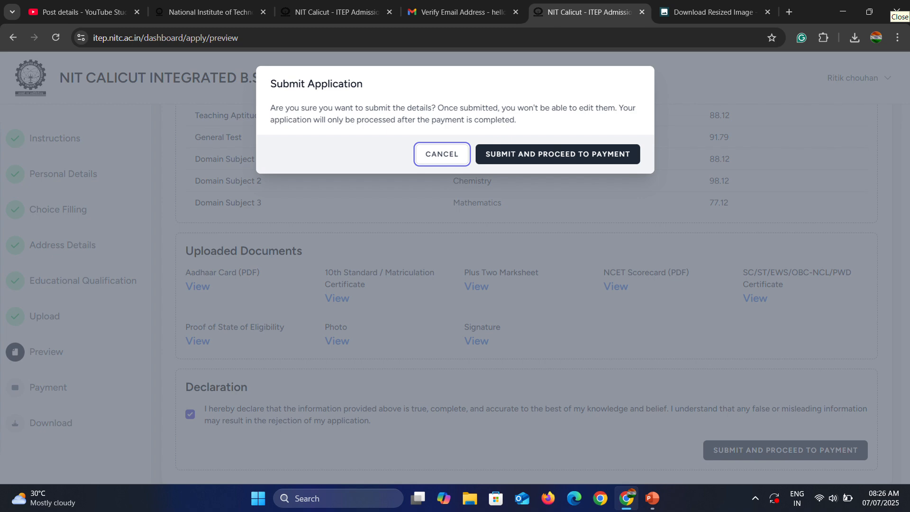
left_click(561, 155)
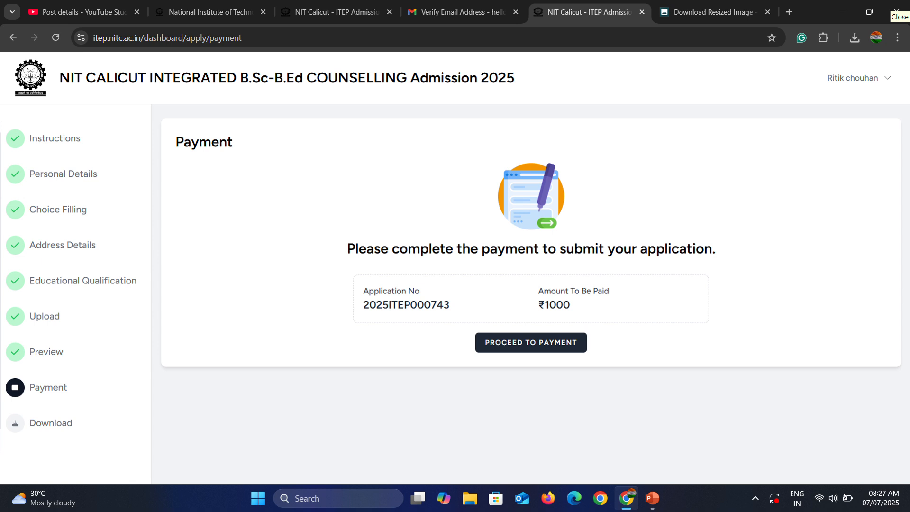
Proceed to the application fee payment and choose UPI as the payment method.
left_click(521, 344)
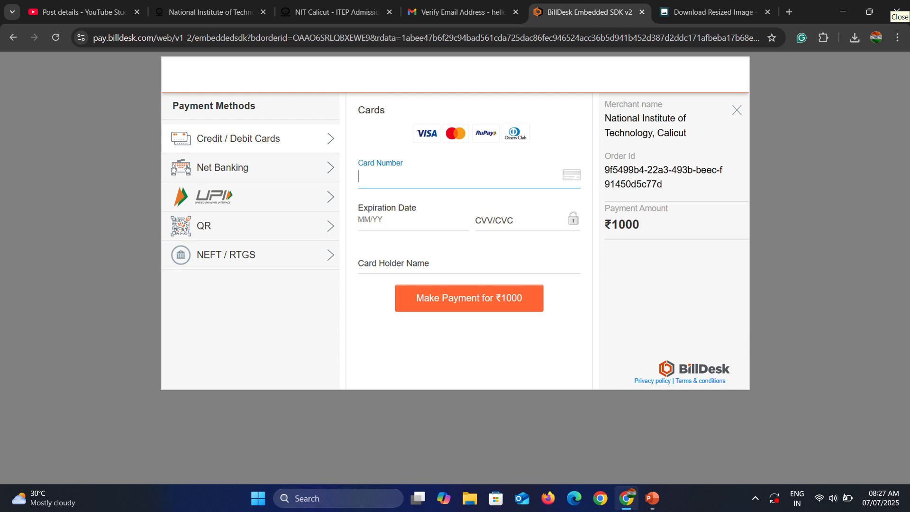
left_click(242, 196)
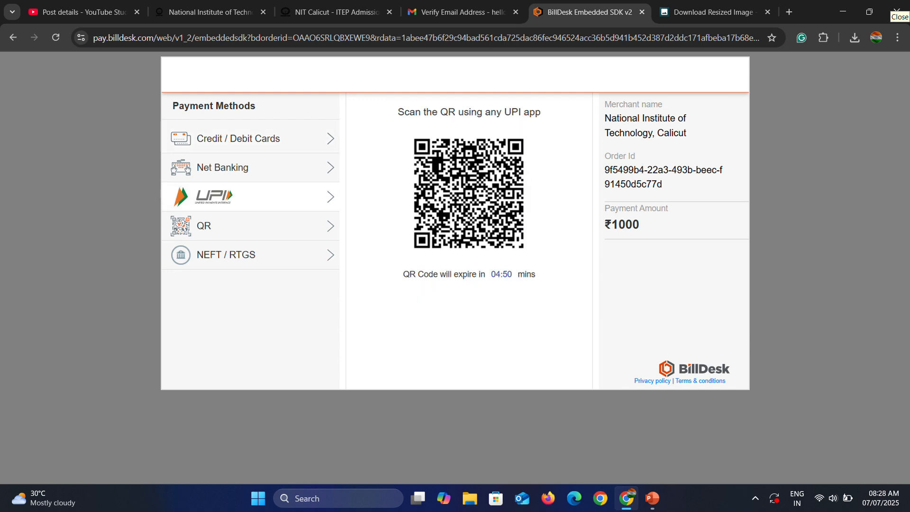